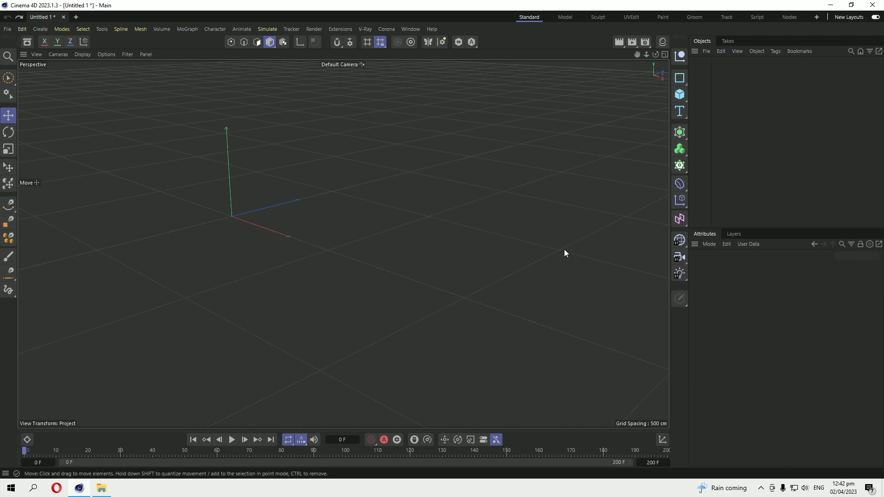
Add a cube and keyframe it at frame 80 moved 1033 cm along X, banked 176°.
{"action": "left_click", "coordinate": [679, 94]}
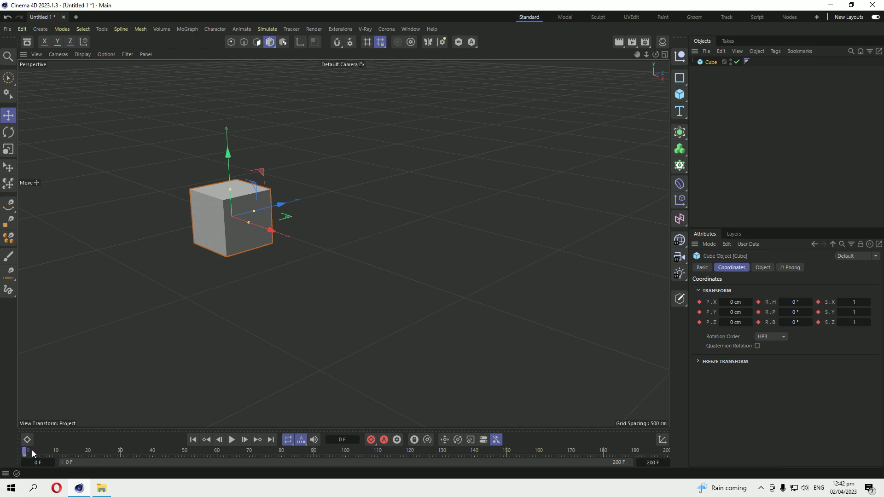
{"action": "left_click_drag", "start_coordinate": [25, 451], "coordinate": [389, 452]}
{"action": "left_click_drag", "start_coordinate": [268, 231], "coordinate": [526, 330]}
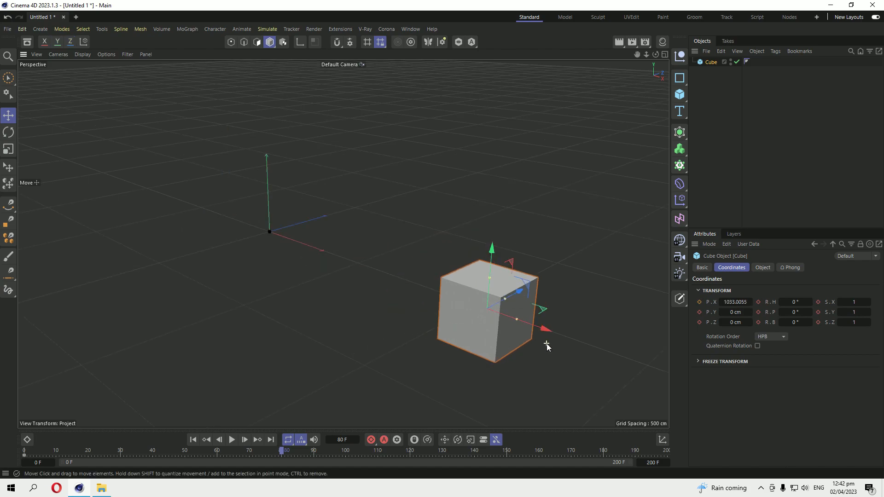
{"action": "middle_click_drag", "start_coordinate": [552, 371], "coordinate": [449, 345], "text": "alt"}
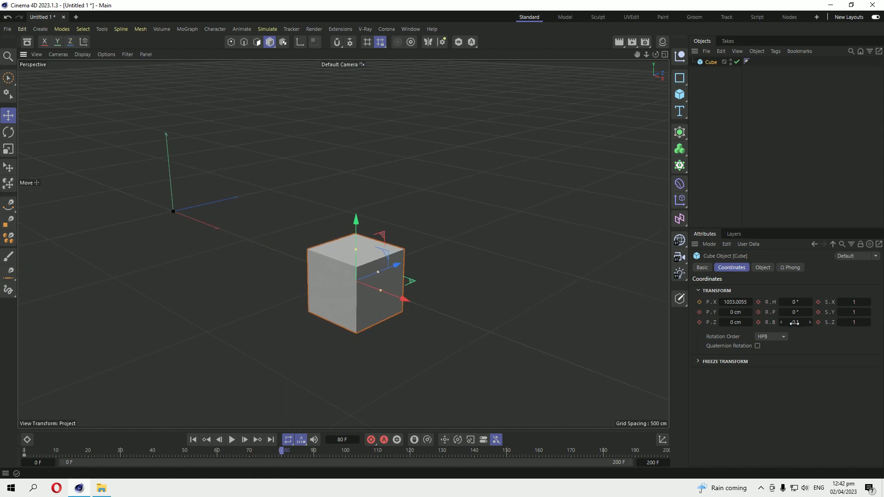
{"action": "left_click_drag", "start_coordinate": [796, 323], "coordinate": [829, 322]}
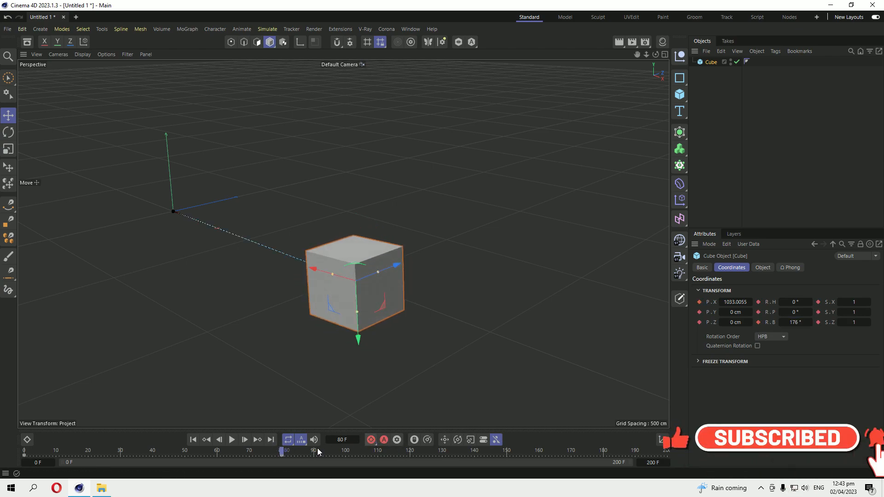
Play and scrub the cube's forward motion to frame 80, then reset to frame 0.
{"action": "key", "text": "shift+f"}
{"action": "left_click", "coordinate": [232, 440]}
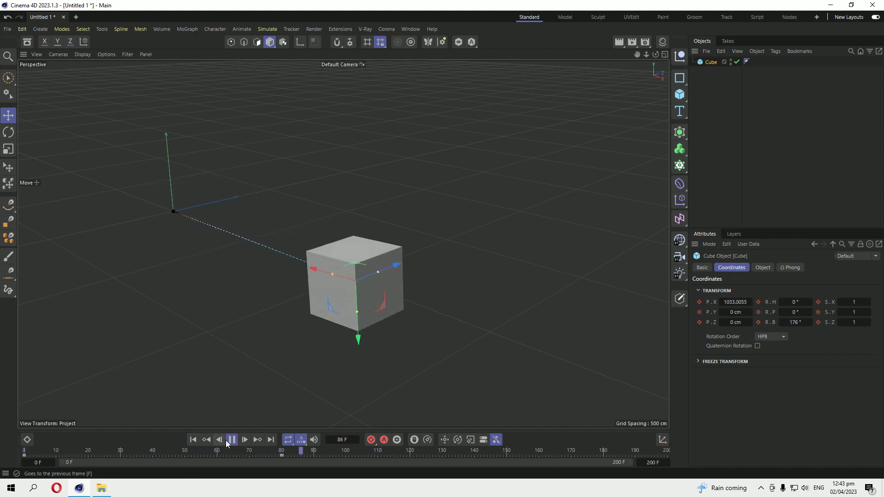
{"action": "left_click", "coordinate": [232, 439]}
{"action": "left_click", "coordinate": [26, 453]}
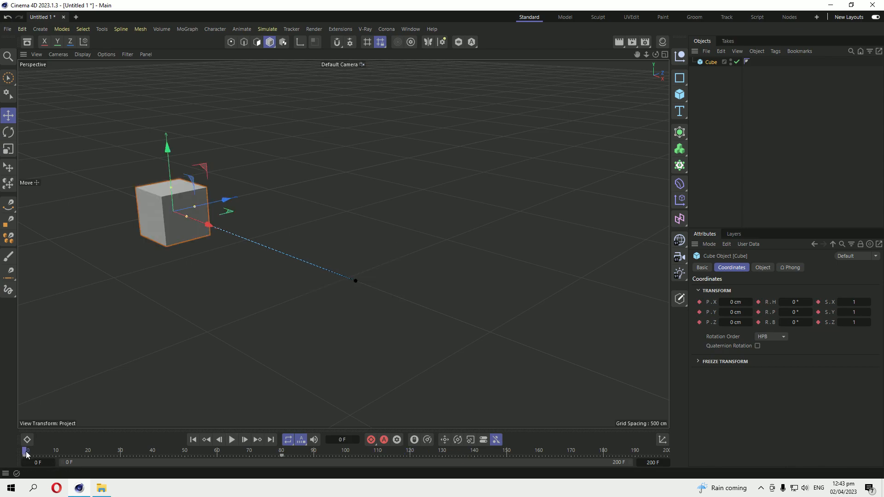
{"action": "left_click_drag", "start_coordinate": [25, 452], "coordinate": [282, 454]}
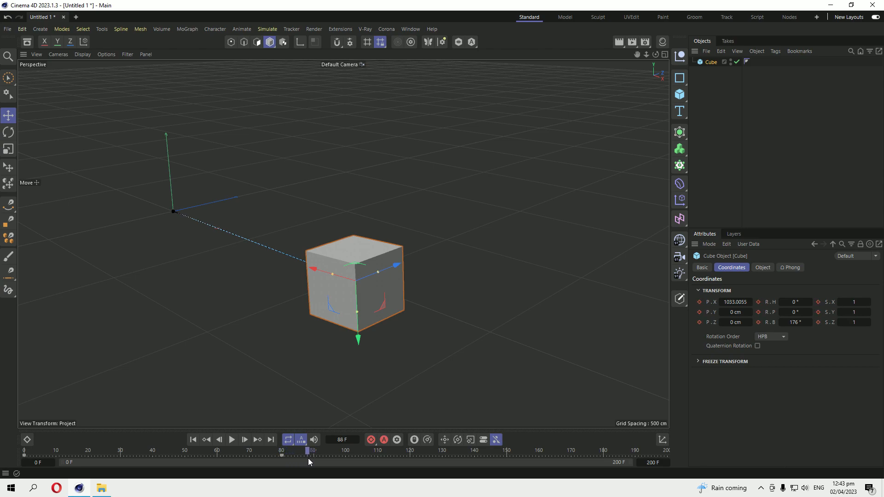
{"action": "key", "text": "shift+f"}
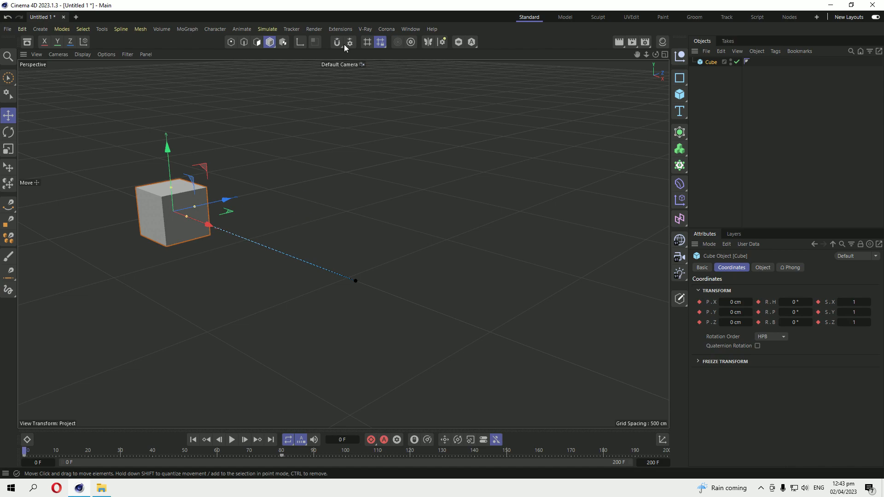
Bring up the Dope Sheet timeline maximized, showing the cube's keys at 0 and 80.
{"action": "left_click", "coordinate": [410, 30]}
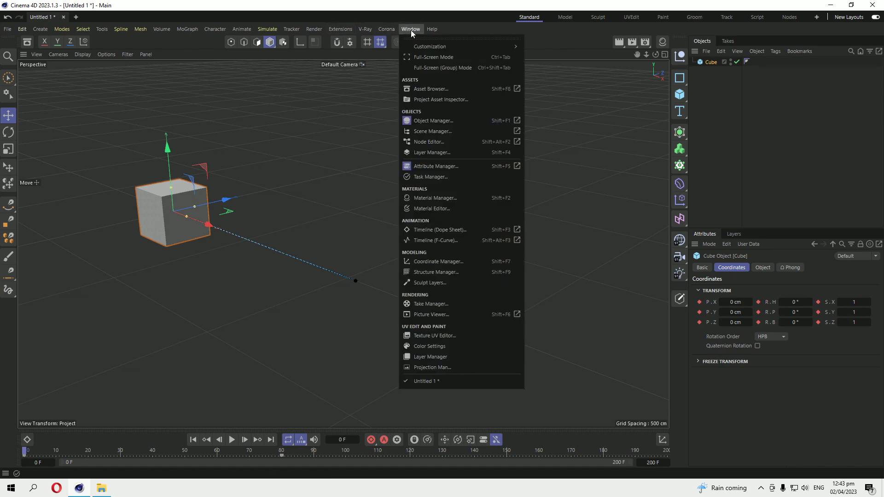
{"action": "left_click", "coordinate": [470, 233]}
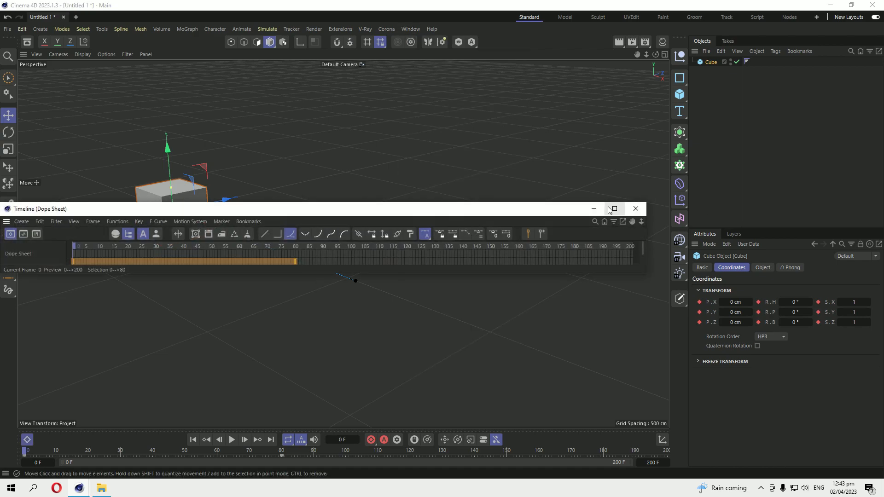
{"action": "left_click", "coordinate": [613, 210]}
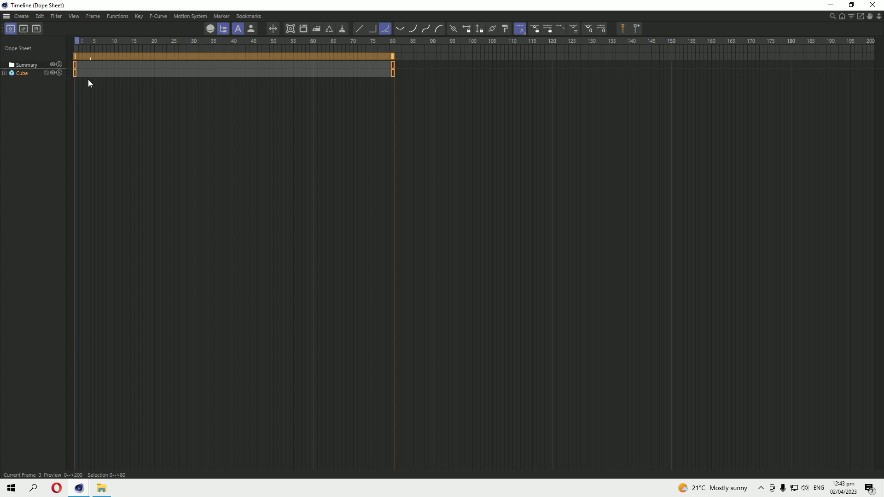
{"action": "left_click_drag", "start_coordinate": [379, 80], "coordinate": [69, 106]}
Copy the Cube's animation track in the Dope Sheet.
{"action": "right_click", "coordinate": [92, 61]}
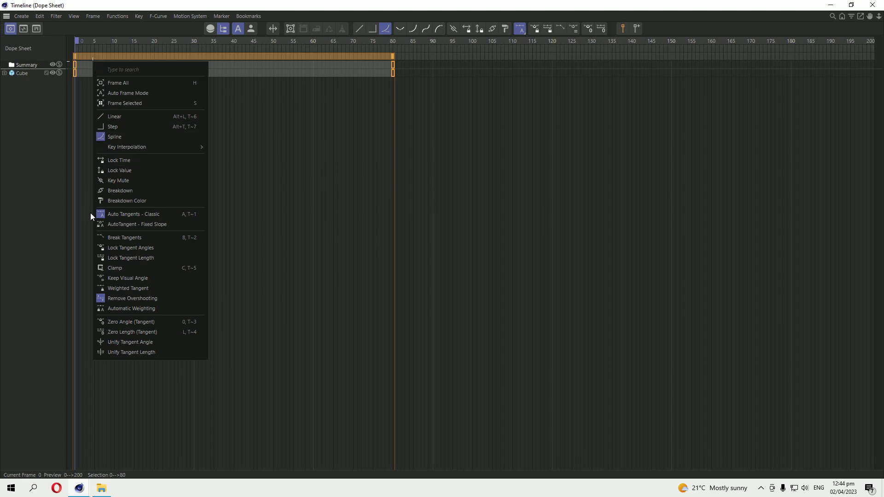
{"action": "left_click", "coordinate": [21, 75]}
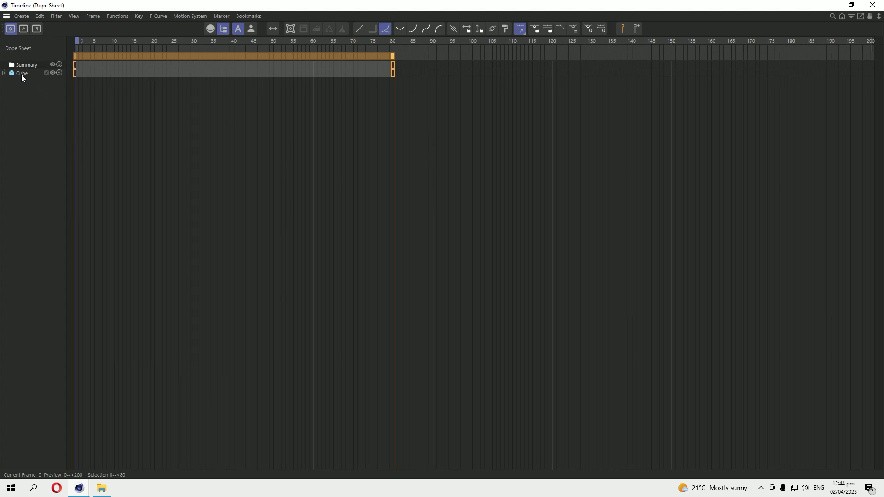
{"action": "right_click", "coordinate": [22, 73]}
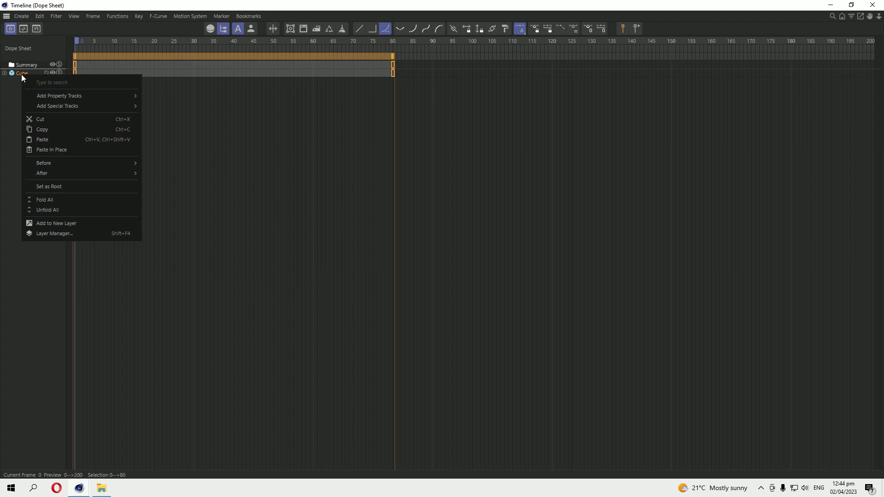
{"action": "left_click", "coordinate": [45, 130]}
Paste the copied keys at frame 85, giving keys at 0, 80, 85 and 165.
{"action": "left_click_drag", "start_coordinate": [78, 44], "coordinate": [416, 109]}
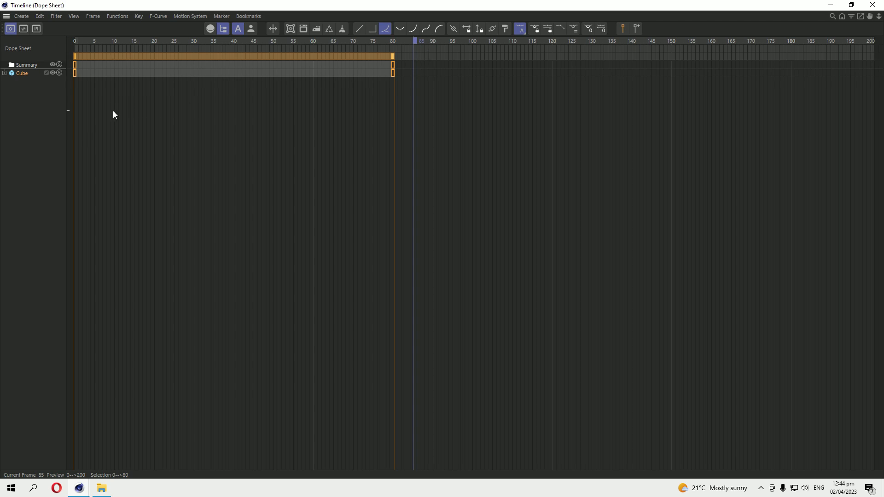
{"action": "right_click", "coordinate": [18, 109]}
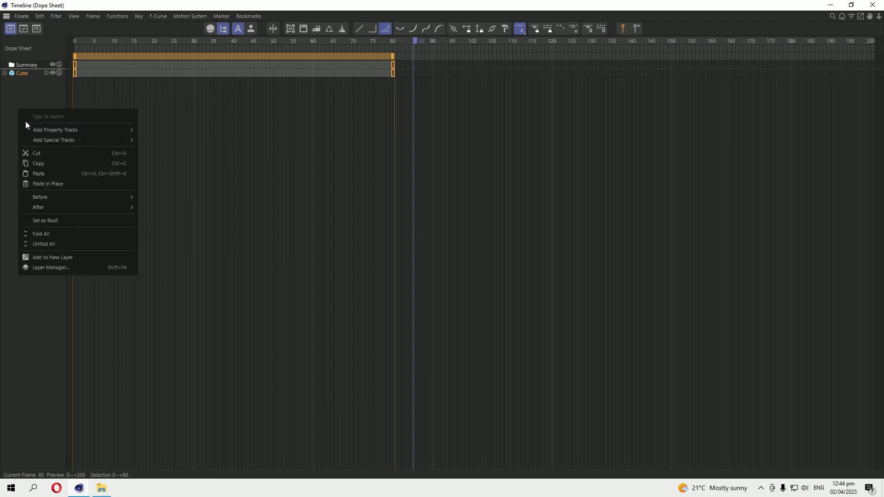
{"action": "left_click", "coordinate": [37, 174]}
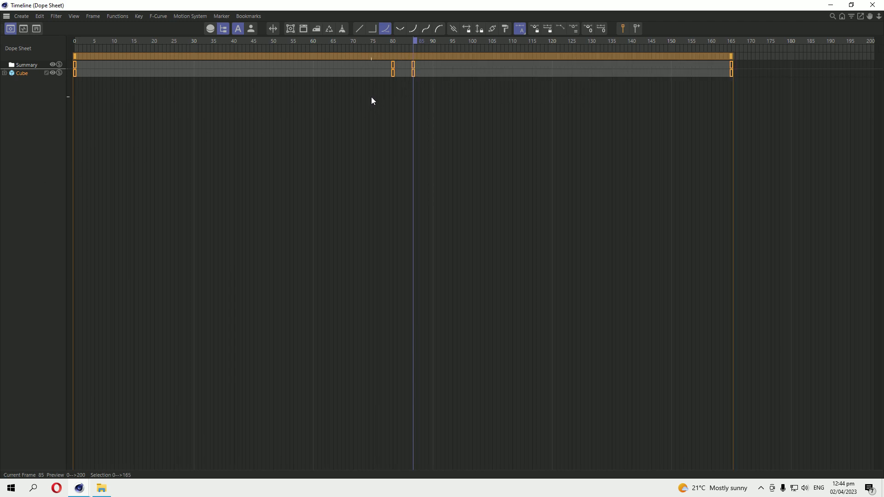
Select the pasted keyframes spanning frames 85 to 165.
{"action": "left_click", "coordinate": [749, 91]}
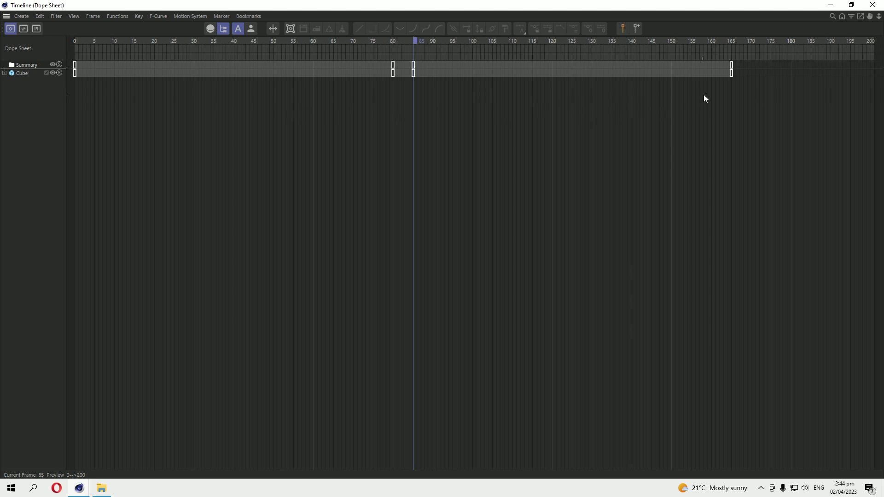
{"action": "mouse_move", "coordinate": [767, 89]}
{"action": "left_mouse_down"}
{"action": "mouse_move", "coordinate": [410, 90]}
{"action": "mouse_move", "coordinate": [403, 60]}
{"action": "left_mouse_up"}
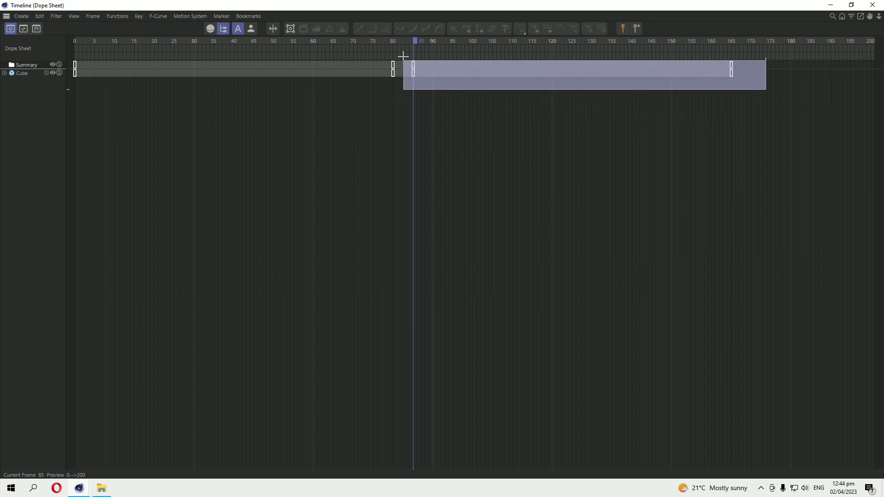
{"action": "left_click_drag", "start_coordinate": [403, 58], "coordinate": [403, 57]}
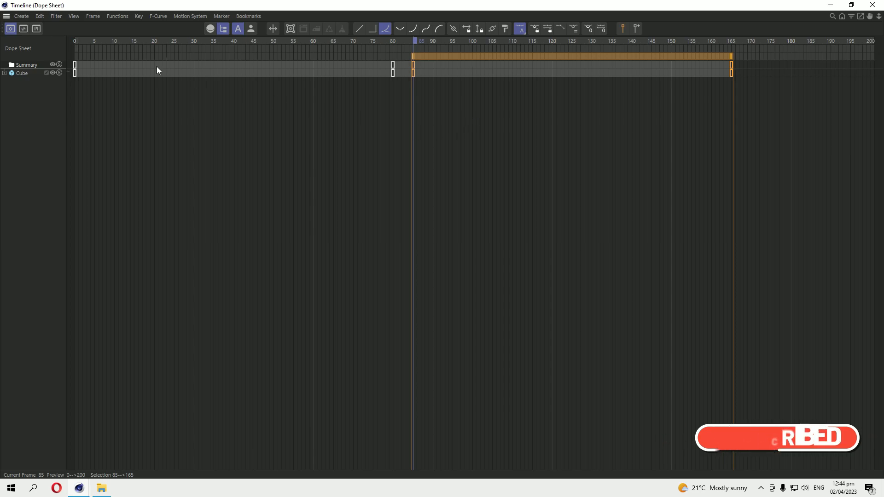
Reverse the selected keys with Move/Scale at scale -1 and shift the block back to frame 85.
{"action": "left_click", "coordinate": [116, 16]}
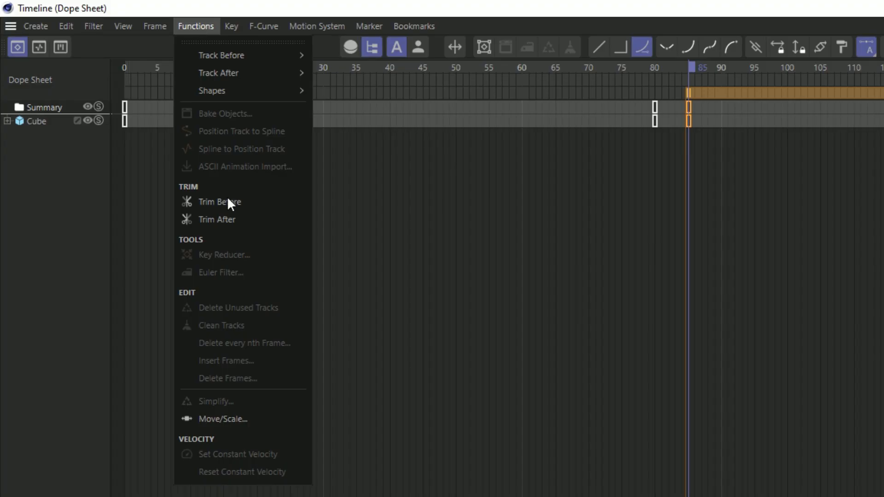
{"action": "left_click", "coordinate": [253, 414]}
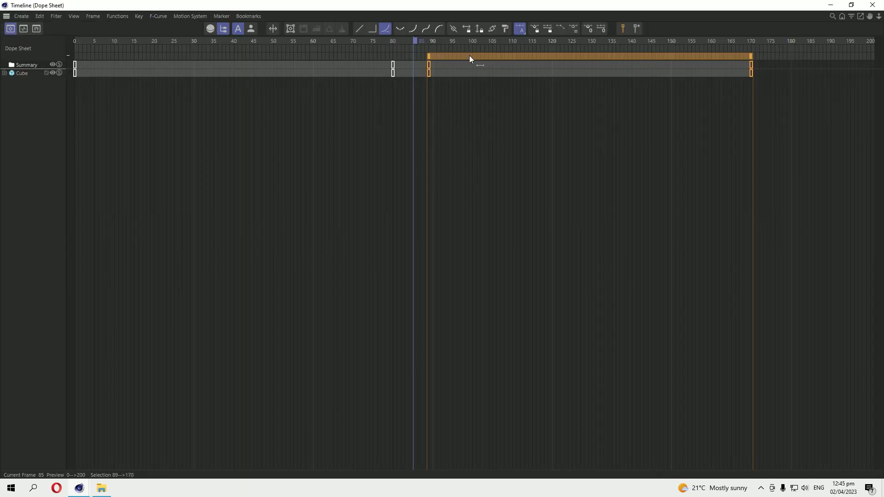
{"action": "left_click_drag", "start_coordinate": [470, 59], "coordinate": [454, 61]}
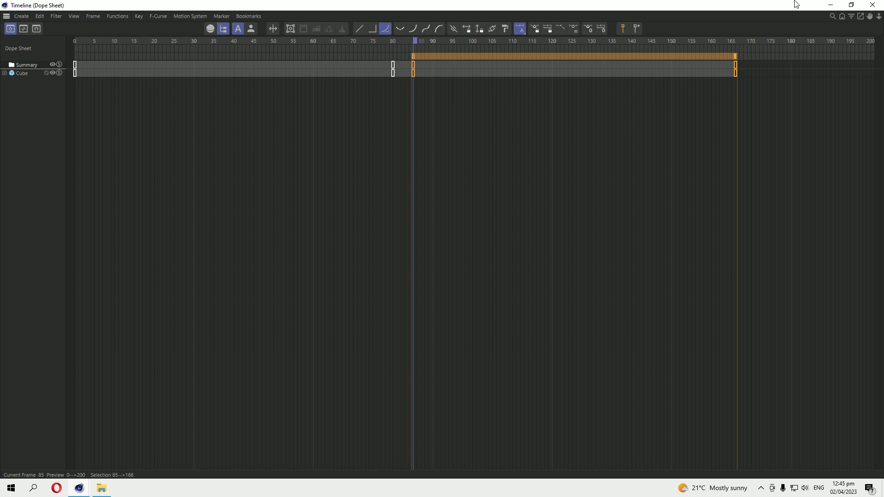
Close the Dope Sheet and scrub the animation from frame 0.
{"action": "left_click", "coordinate": [830, 5]}
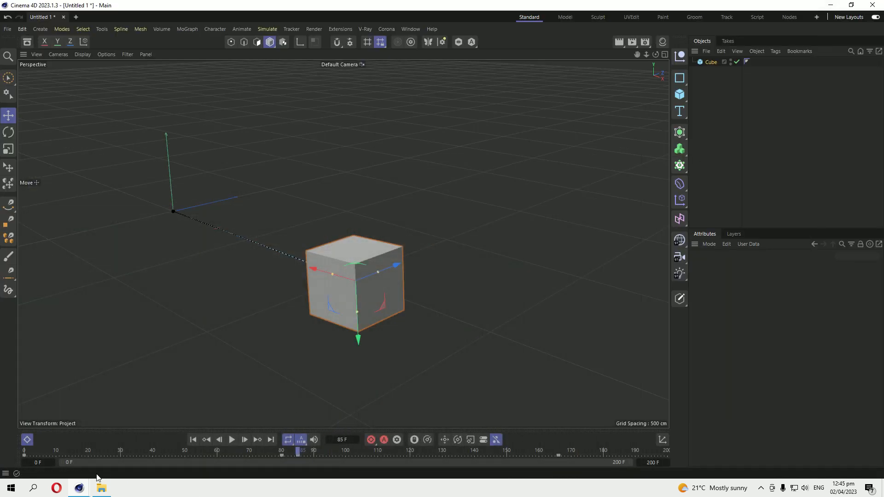
{"action": "key", "text": "shift+f"}
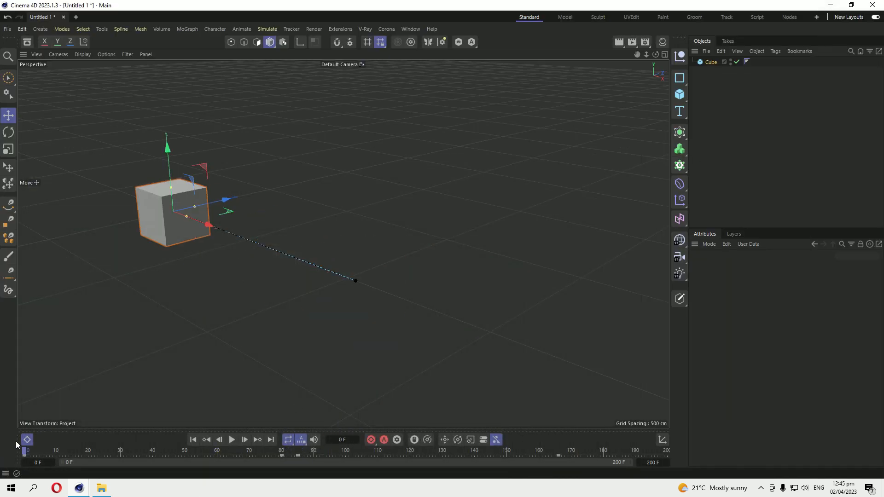
{"action": "mouse_move", "coordinate": [23, 450]}
{"action": "left_mouse_down"}
{"action": "mouse_move", "coordinate": [121, 459]}
{"action": "mouse_move", "coordinate": [147, 476]}
{"action": "mouse_move", "coordinate": [572, 485]}
{"action": "left_mouse_up"}
Play the full animation so the cube travels out and returns by frame 166.
{"action": "left_click", "coordinate": [231, 439]}
{"action": "left_click", "coordinate": [194, 439]}
{"action": "left_click", "coordinate": [232, 439]}
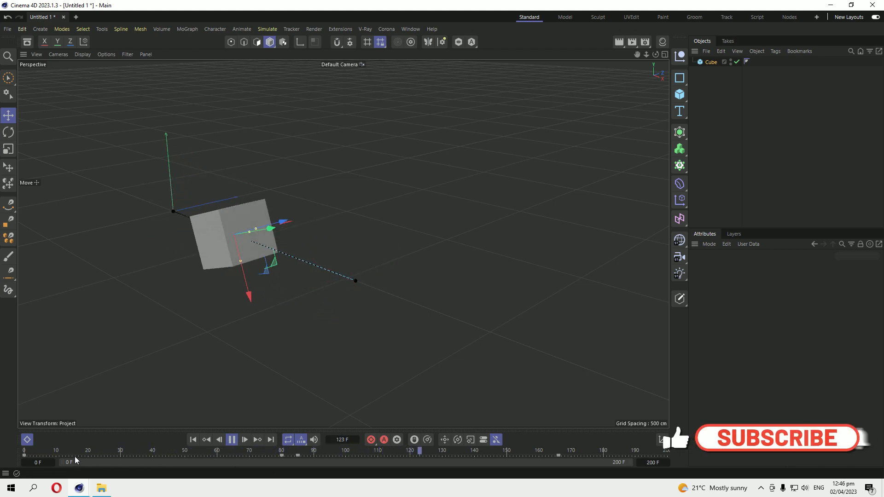
{"action": "left_click", "coordinate": [232, 439]}
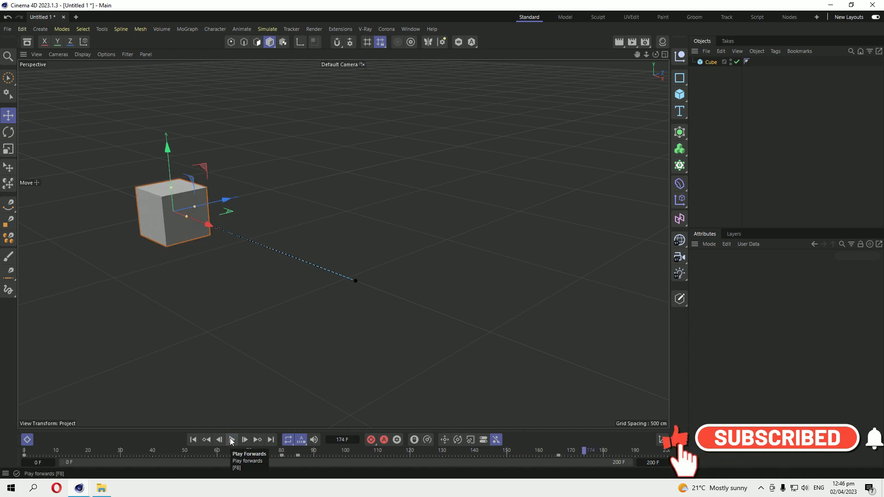